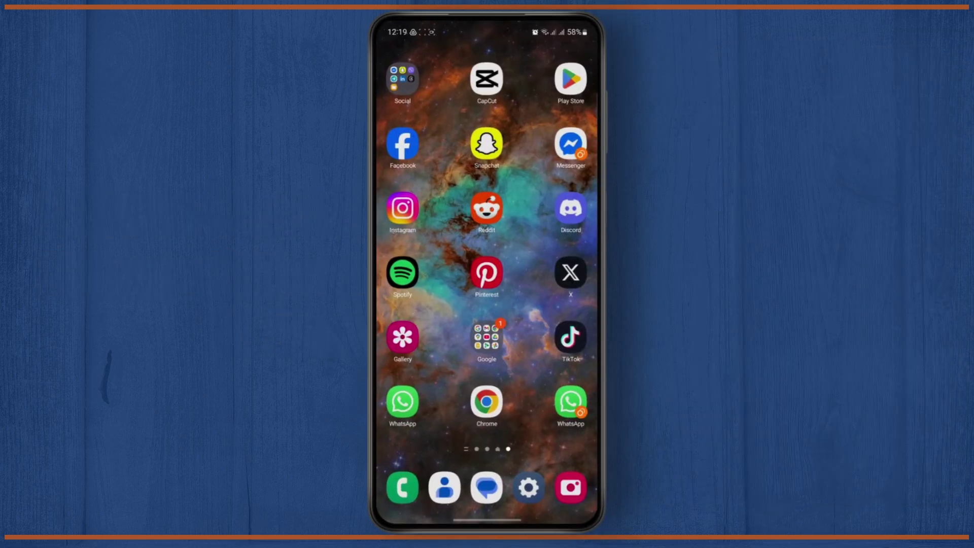
Launch UAE PASS from the drawer's second page and back out to its Create account welcome screen.
left_click_drag(487, 381, 487, 153)
left_click_drag(564, 266, 411, 266)
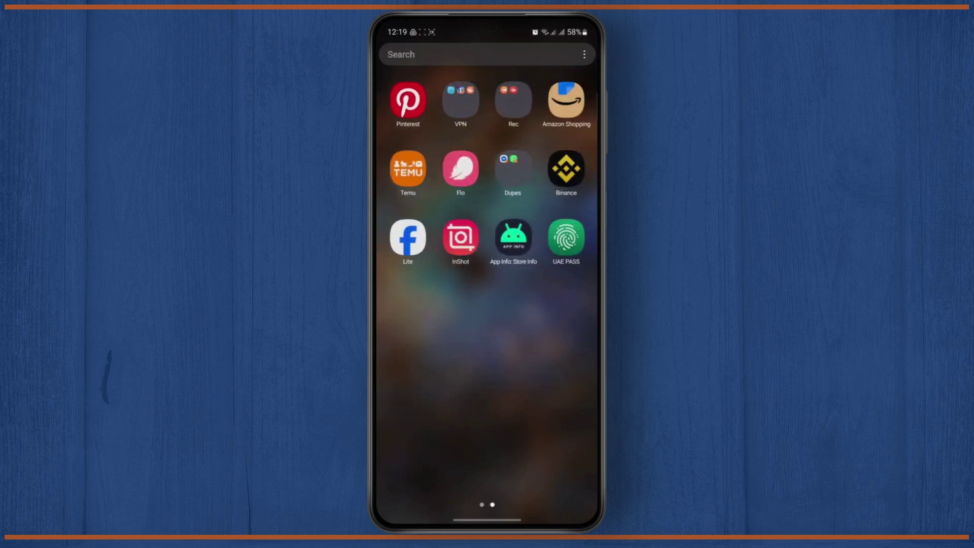
left_click(570, 234)
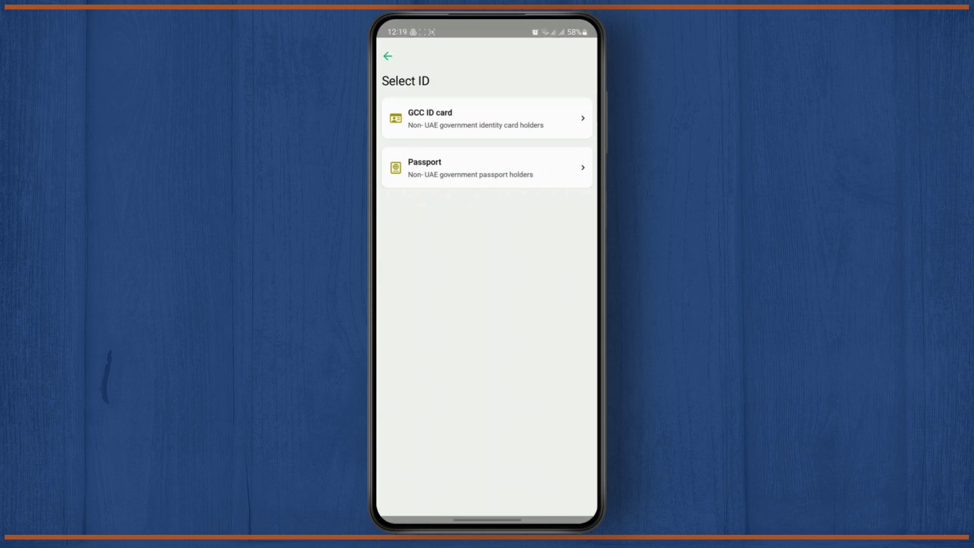
left_click(387, 55)
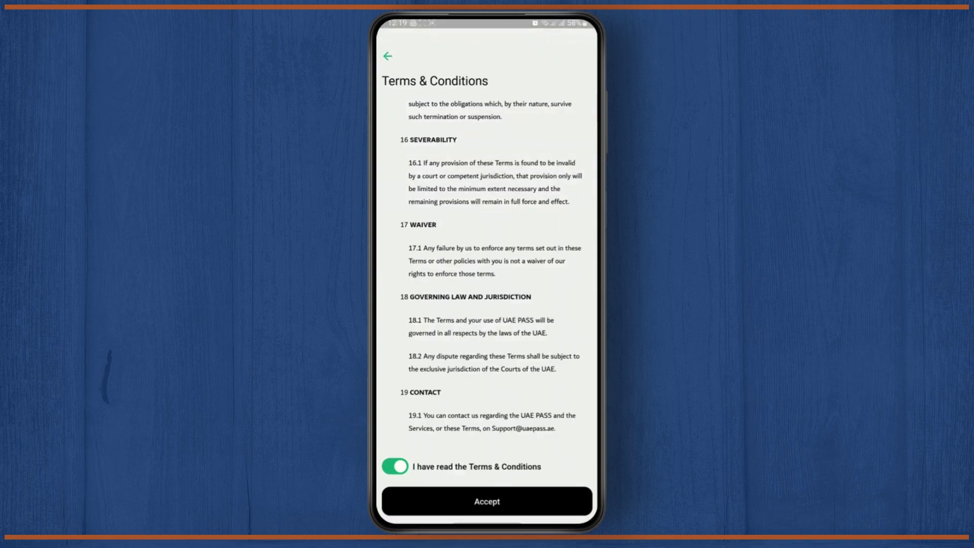
left_click(389, 61)
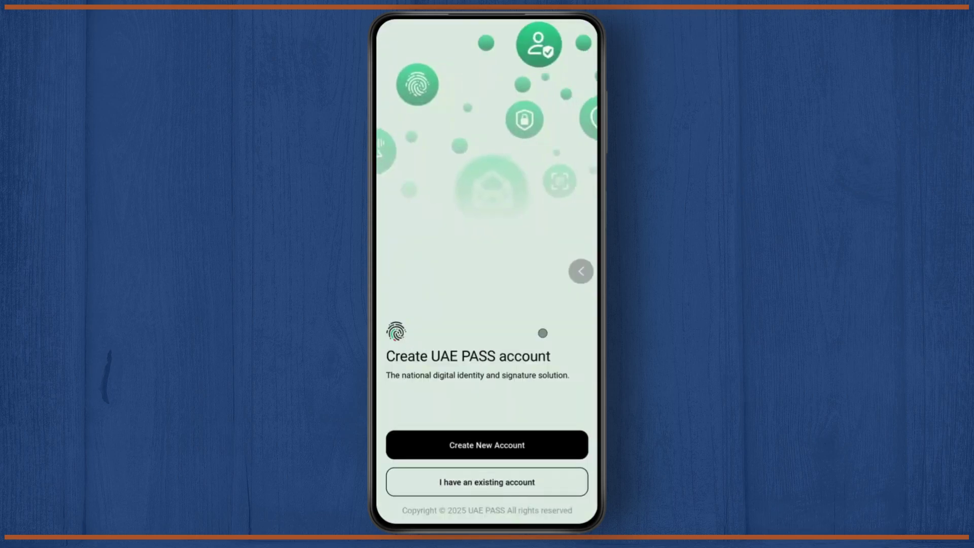
Relaunch UAE PASS from the app drawer, then leave it and reopen the drawer.
left_click_drag(542, 332, 525, 333)
left_click_drag(487, 228, 487, 419)
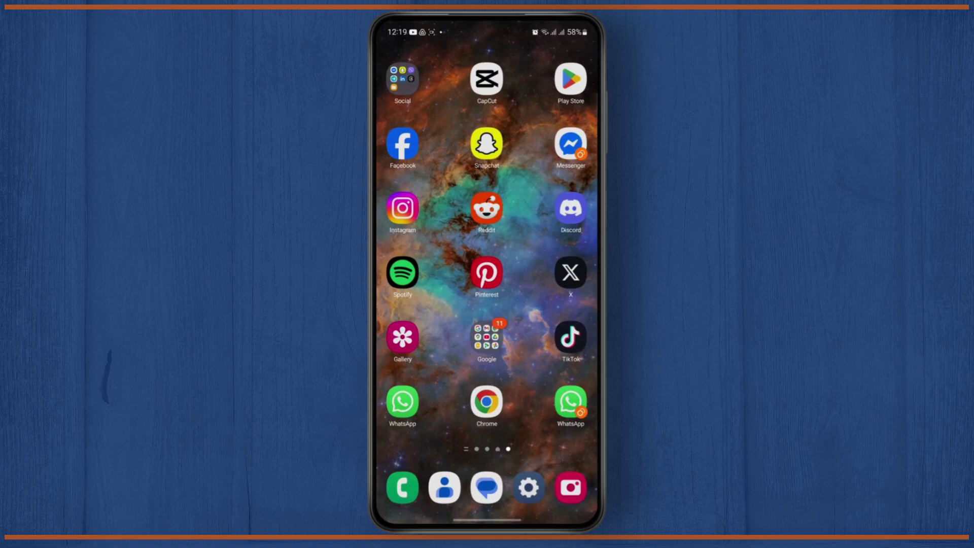
left_click_drag(488, 419, 487, 191)
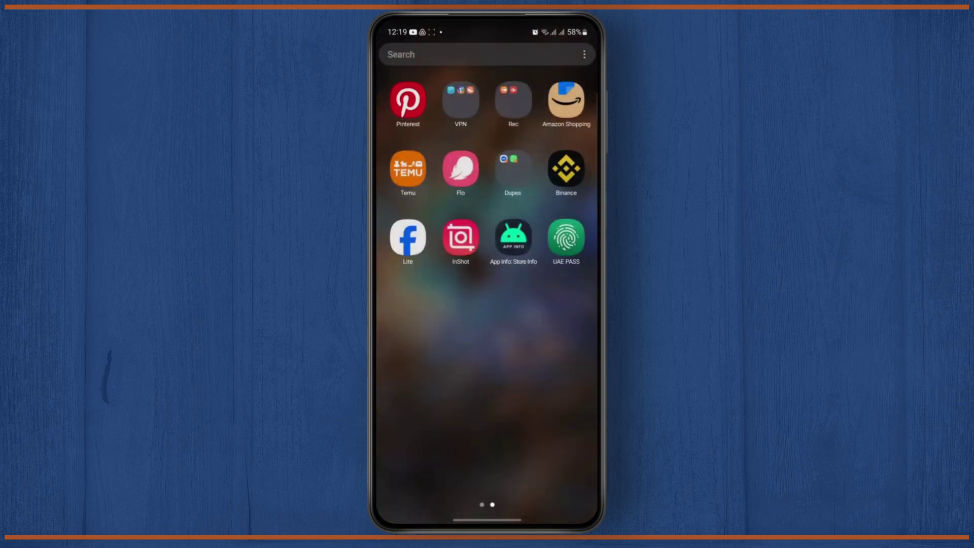
left_click(580, 250)
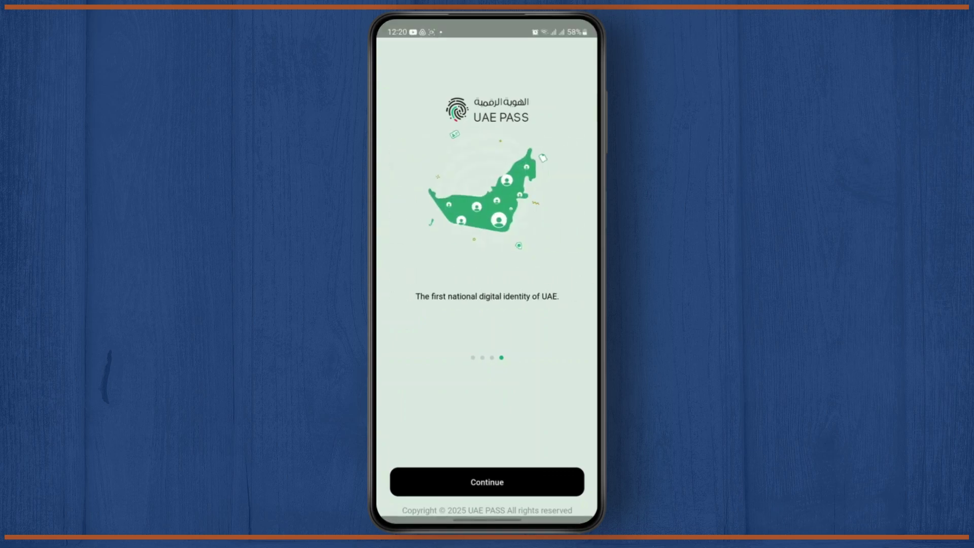
left_click_drag(488, 520, 488, 305)
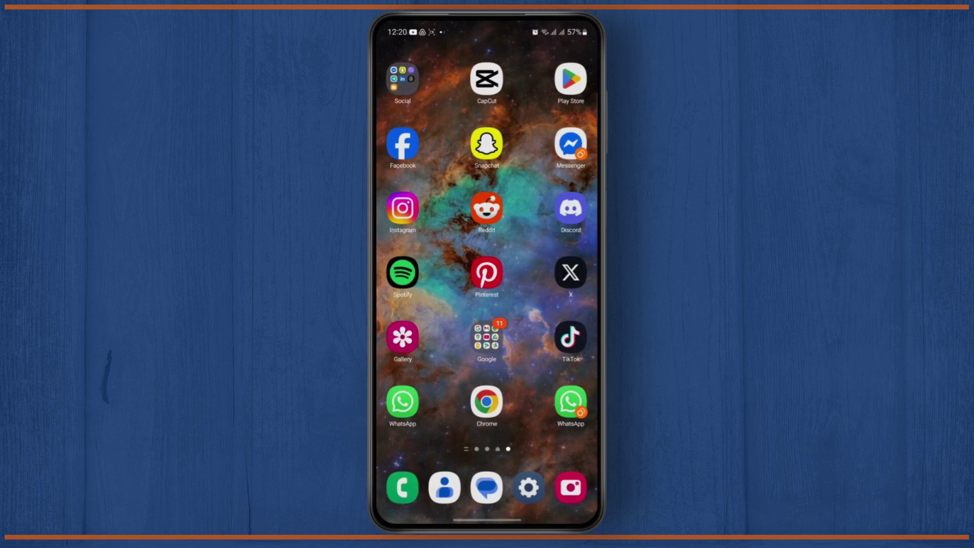
left_click_drag(487, 381, 487, 191)
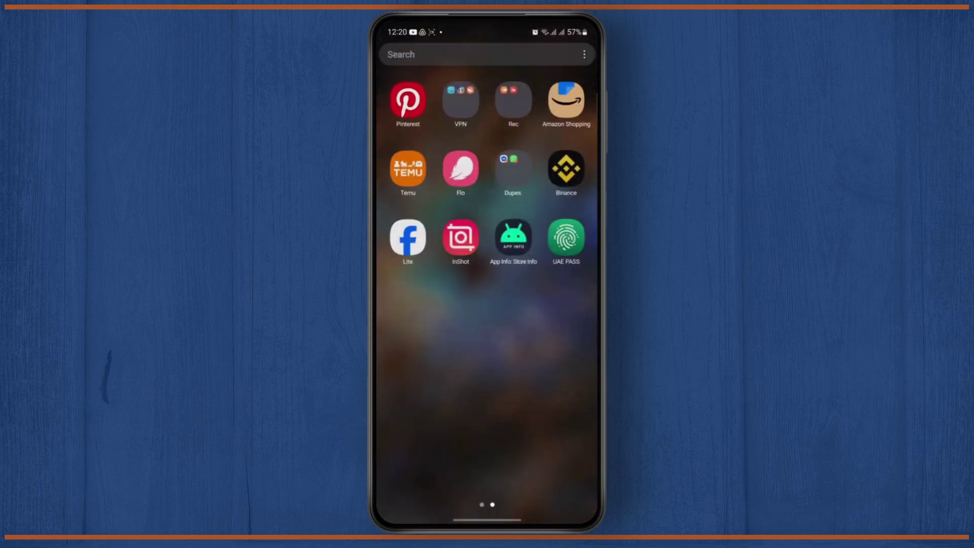
left_click_drag(488, 228, 487, 418)
Clear UAE PASS's storage cache to zero via Settings > Apps, then go back.
left_click(552, 364)
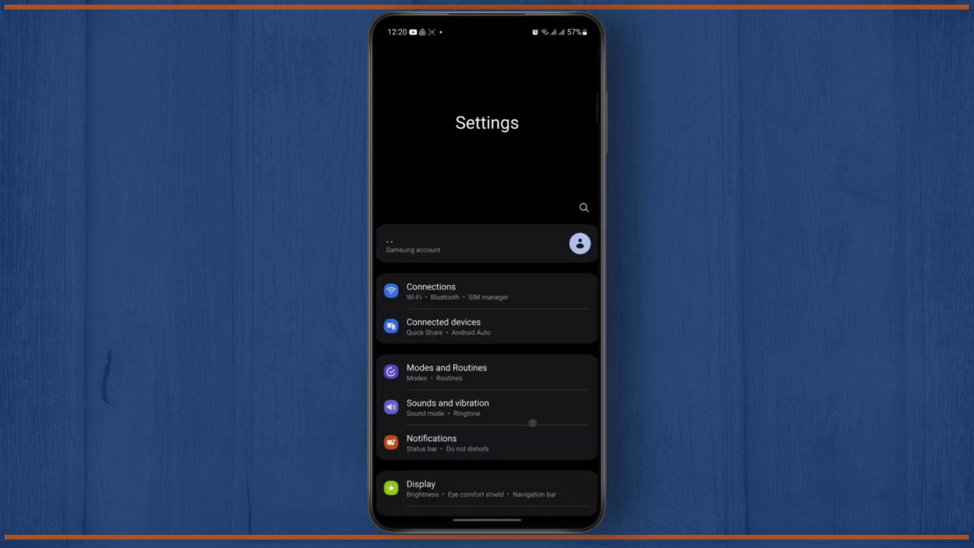
scroll(544, 387, "down", 5)
scroll(544, 387, "down", 3)
scroll(555, 355, "down", 2)
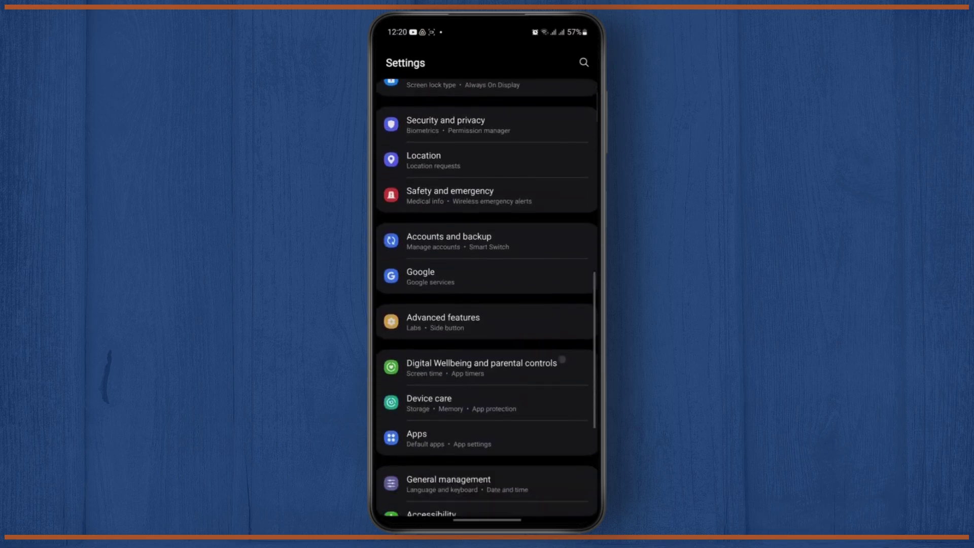
left_click(456, 439)
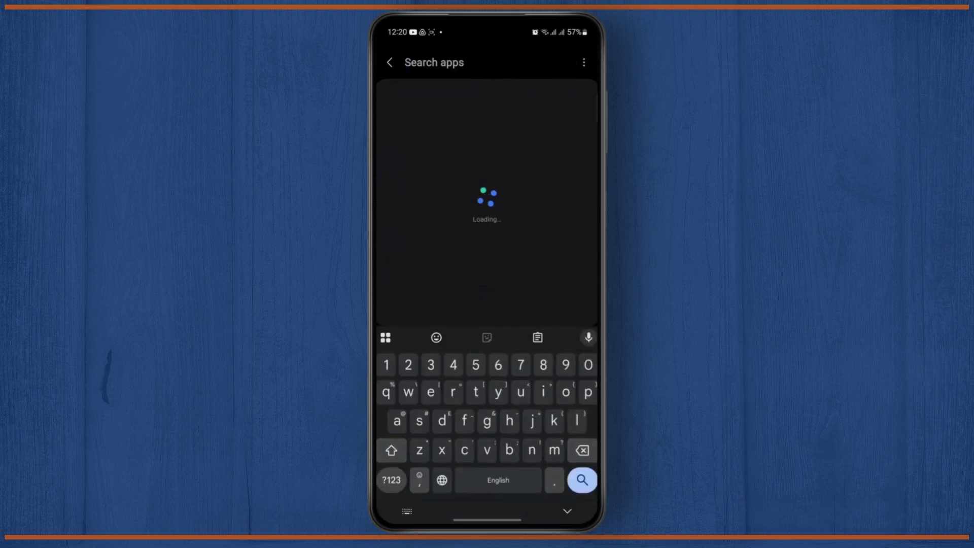
type("uae")
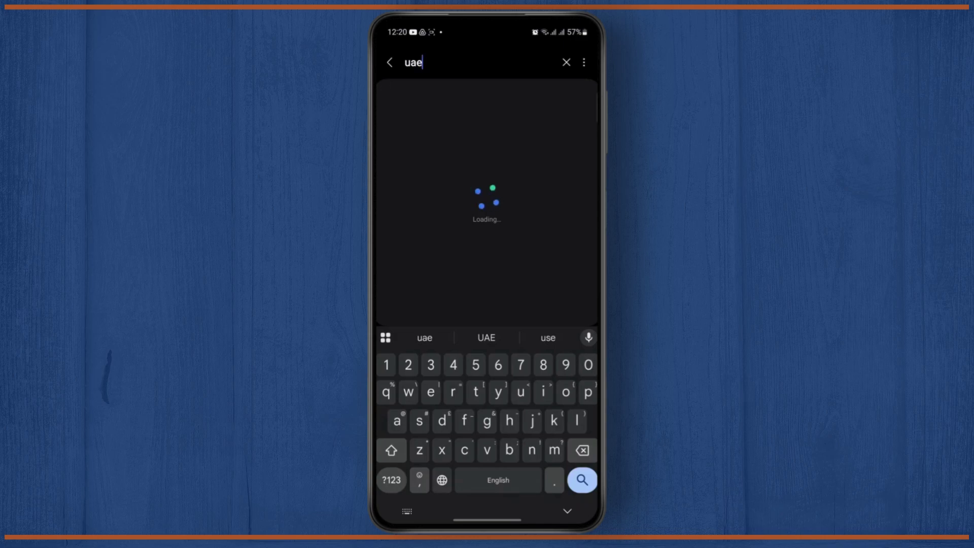
left_click(467, 119)
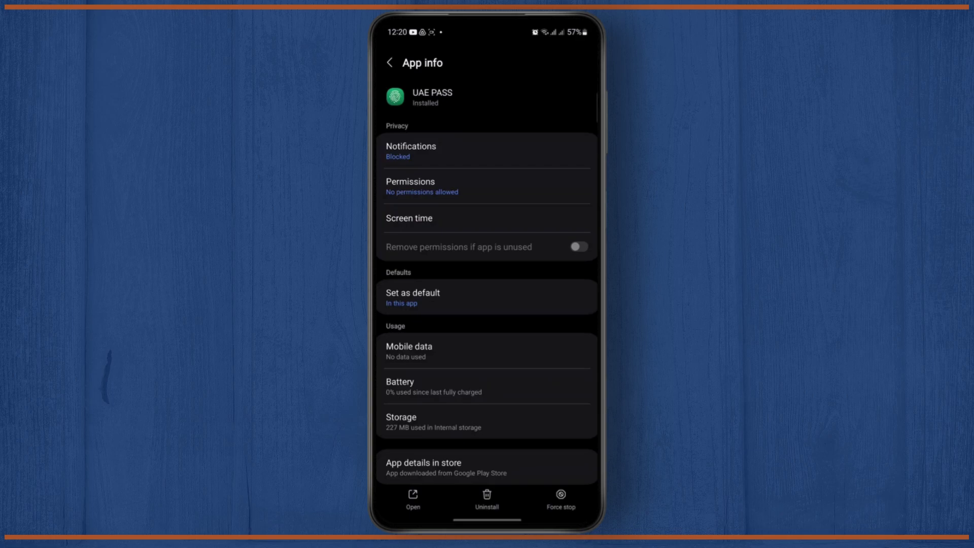
left_click(487, 421)
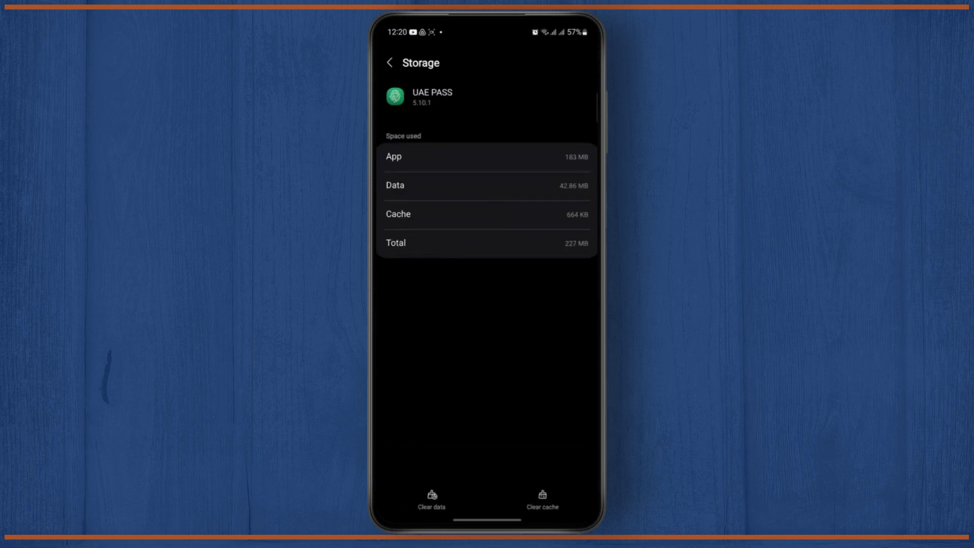
left_click(542, 495)
left_click_drag(593, 282, 549, 291)
scroll(488, 304, "up", 3)
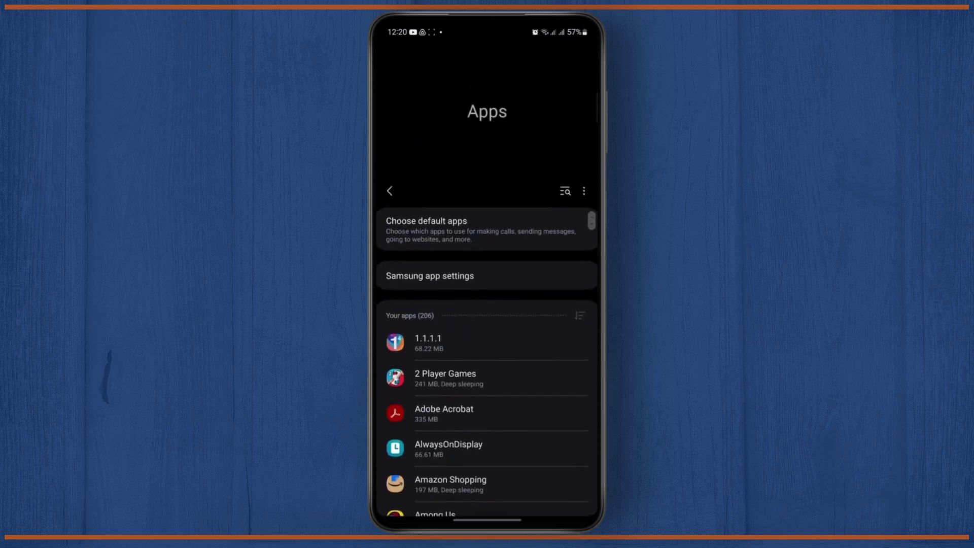
Review UAE PASS's Camera permission, which shows access denied, then return to the home screen.
left_click(561, 194)
type("u")
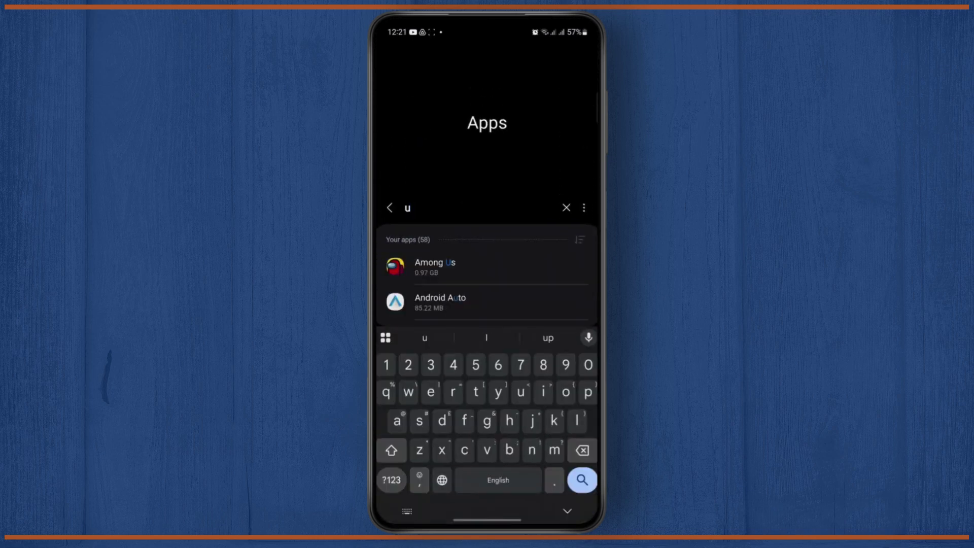
type("ae")
left_click(522, 271)
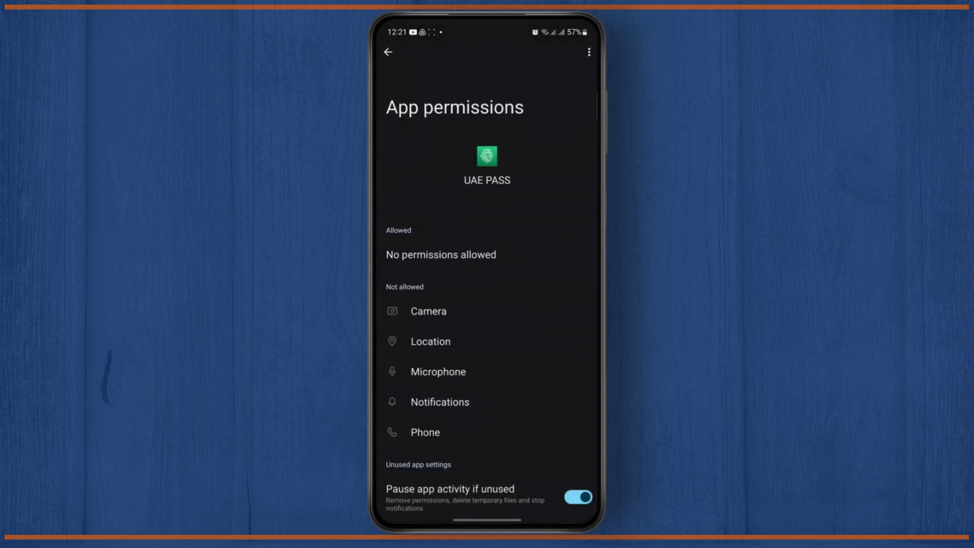
left_click(472, 308)
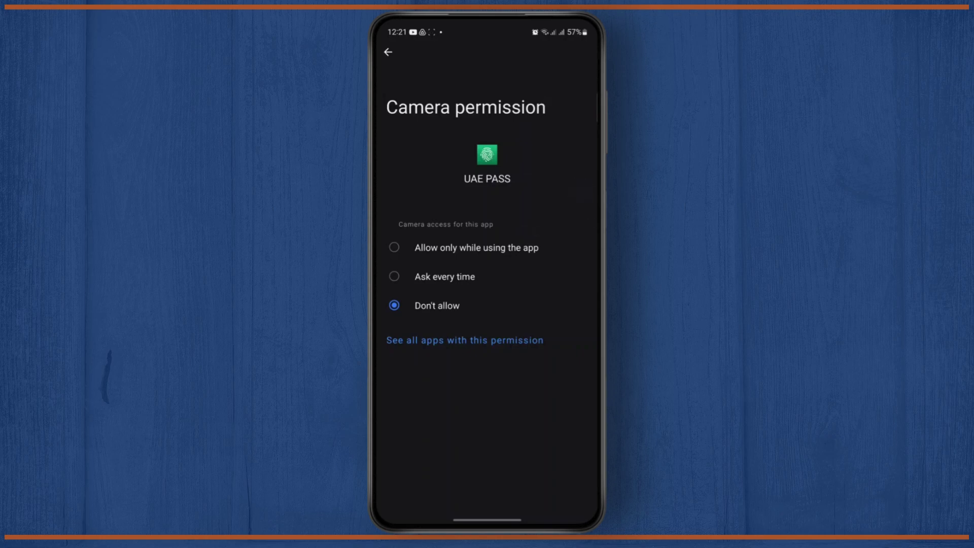
mouse_move(597, 153)
left_mouse_down()
mouse_move(552, 153)
mouse_move(552, 202)
left_mouse_up()
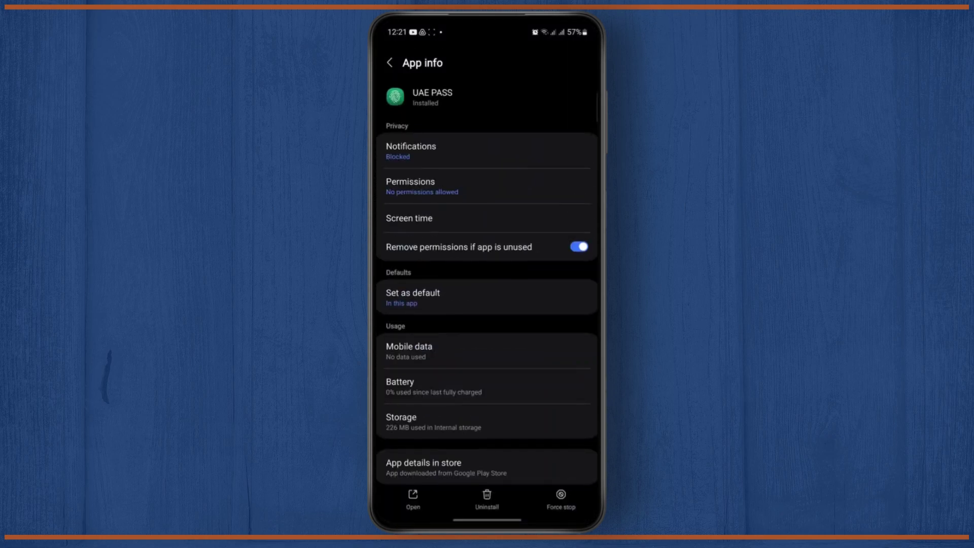
left_click_drag(487, 521, 488, 366)
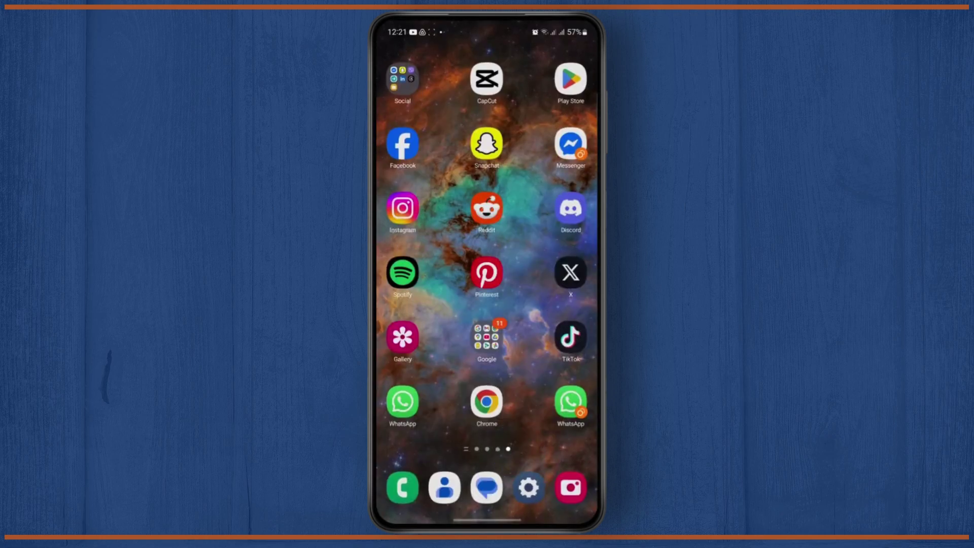